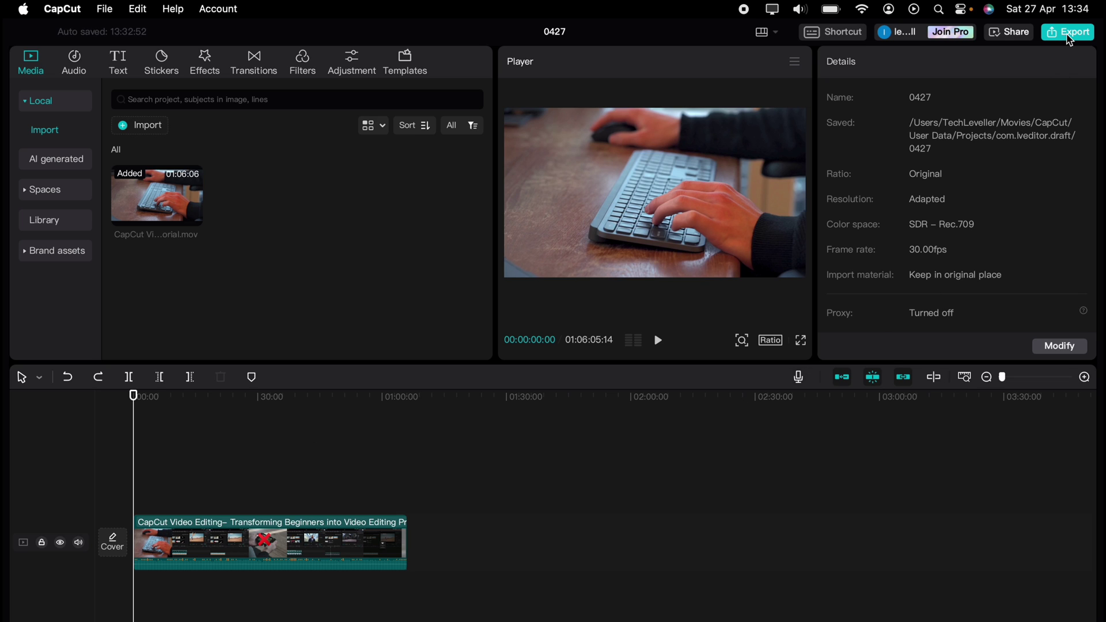
Change the export title from '0427' to 'My Video', keeping the existing save location.
{"action": "left_click", "coordinate": [1069, 39]}
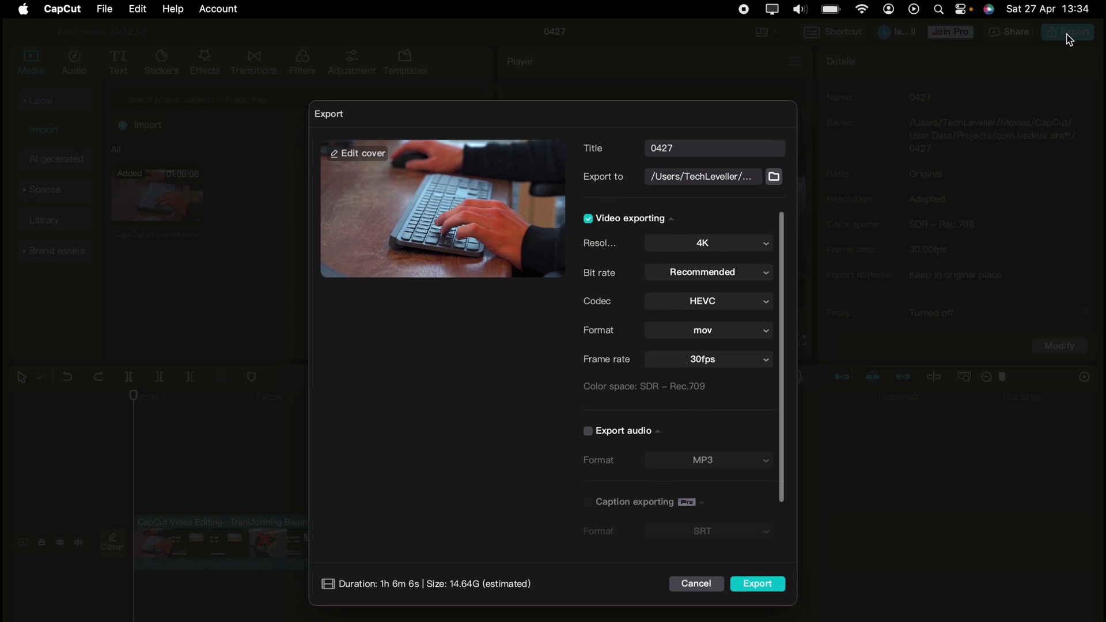
{"action": "double_click", "coordinate": [710, 150]}
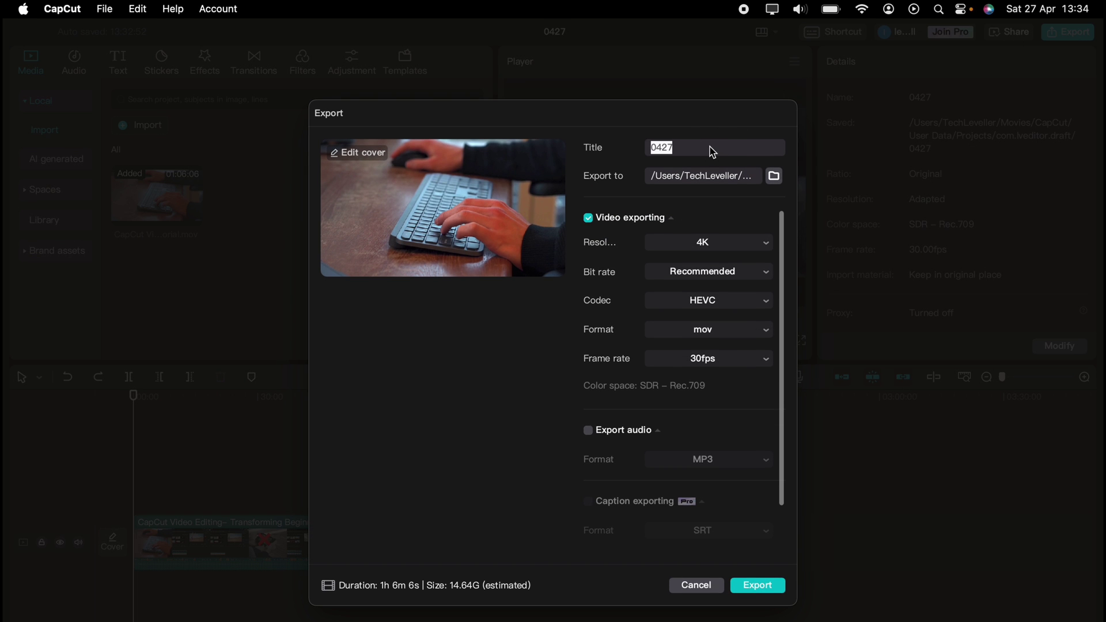
{"action": "type", "text": "My V"}
{"action": "type", "text": "ideo"}
{"action": "left_click", "coordinate": [774, 176]}
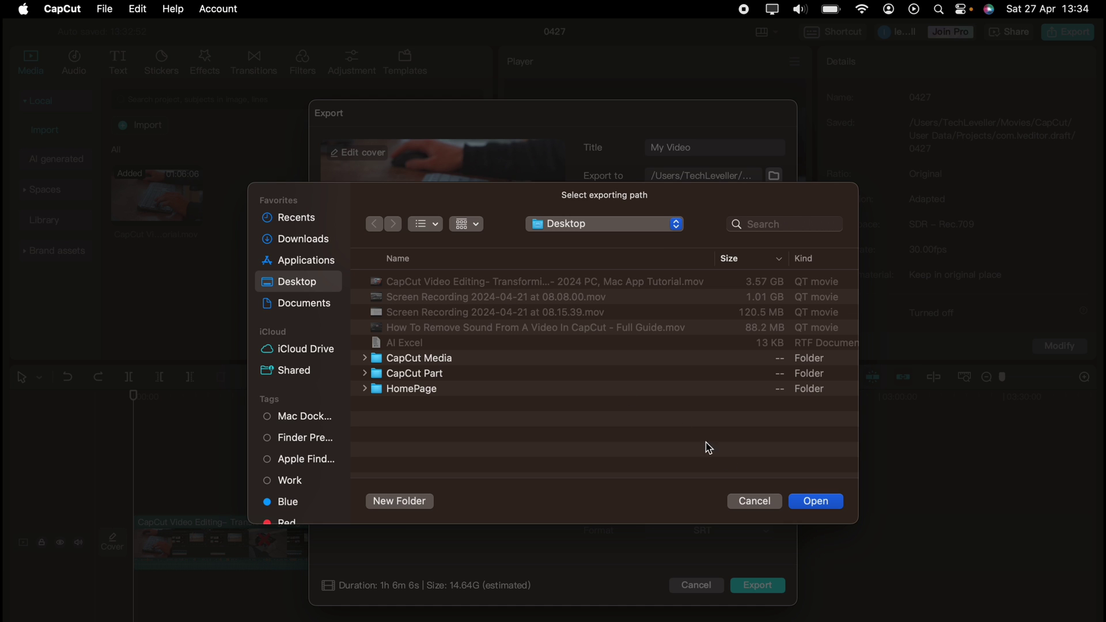
{"action": "left_click", "coordinate": [758, 502]}
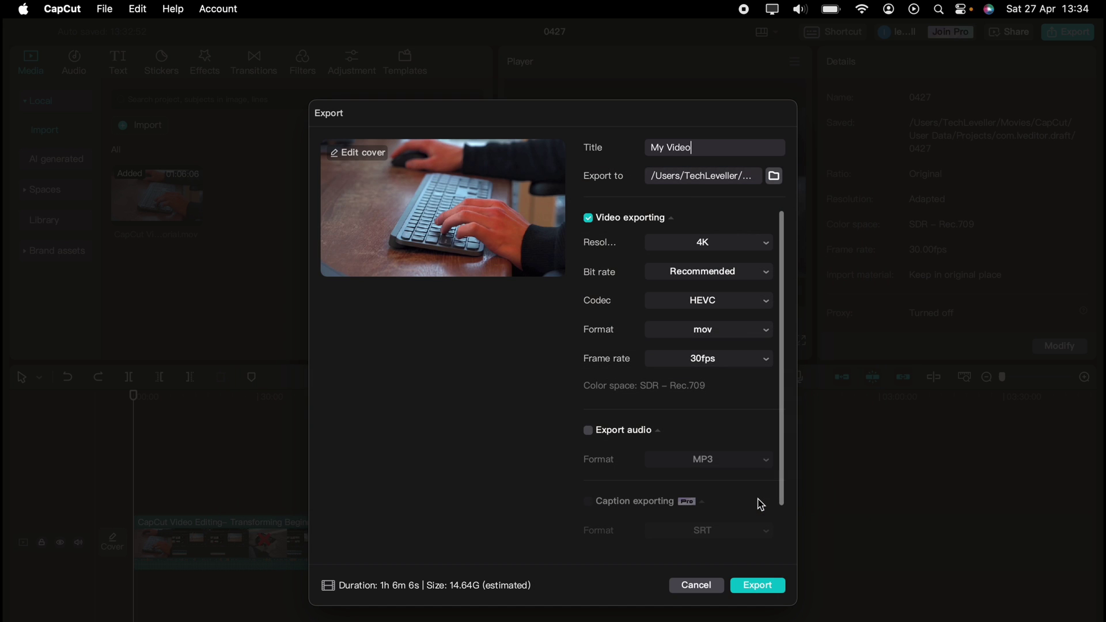
{"action": "left_click", "coordinate": [747, 249]}
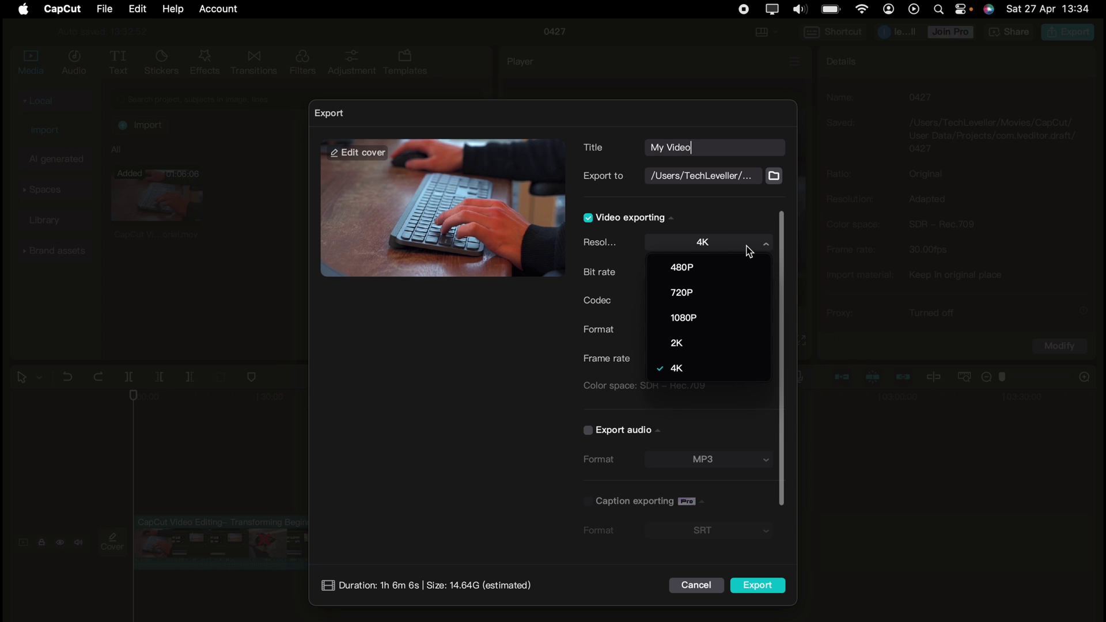
{"action": "left_click", "coordinate": [746, 250]}
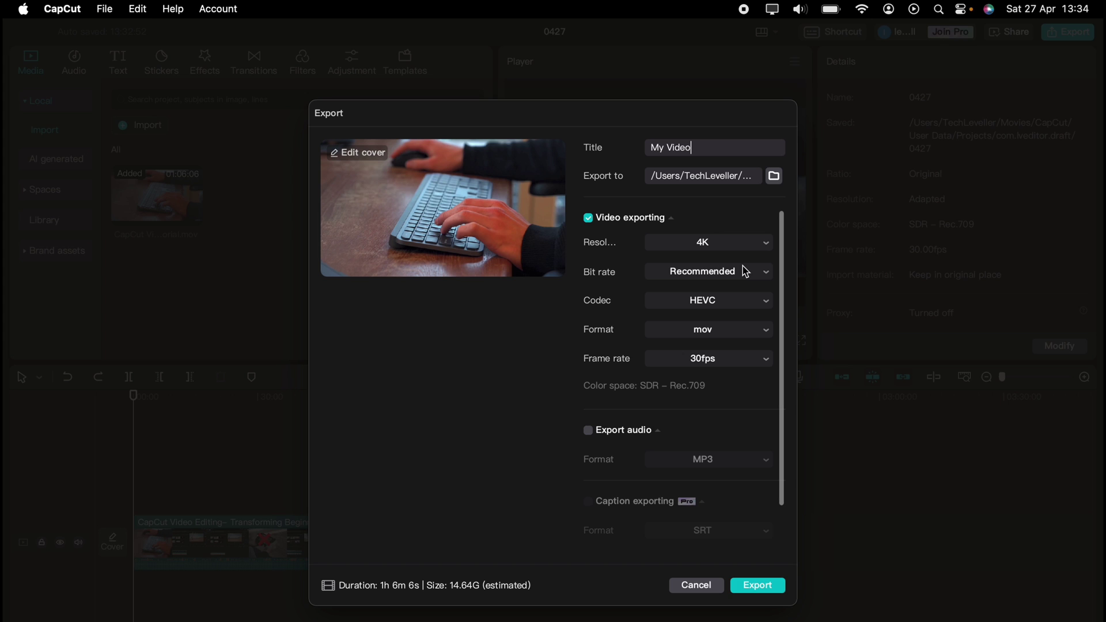
{"action": "left_click", "coordinate": [742, 271]}
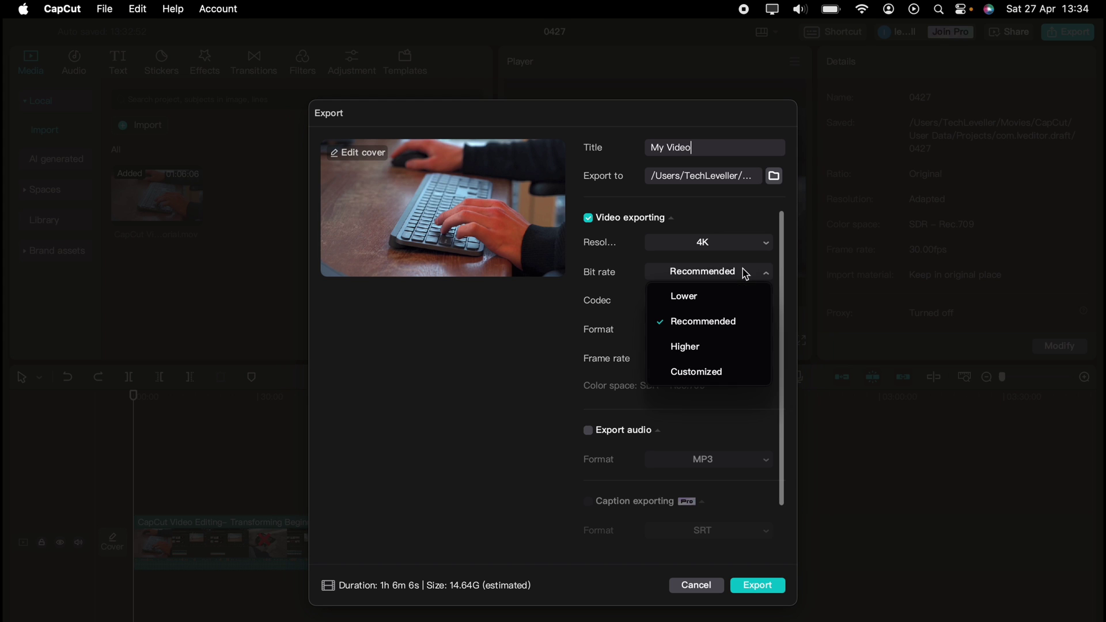
{"action": "left_click", "coordinate": [742, 270]}
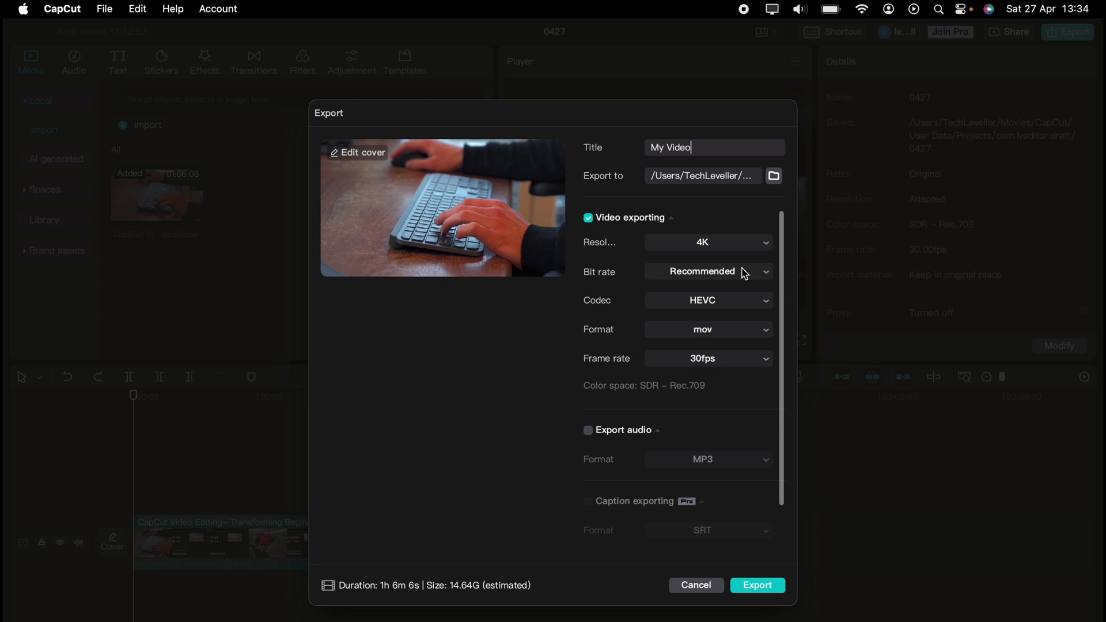
{"action": "left_click", "coordinate": [739, 301]}
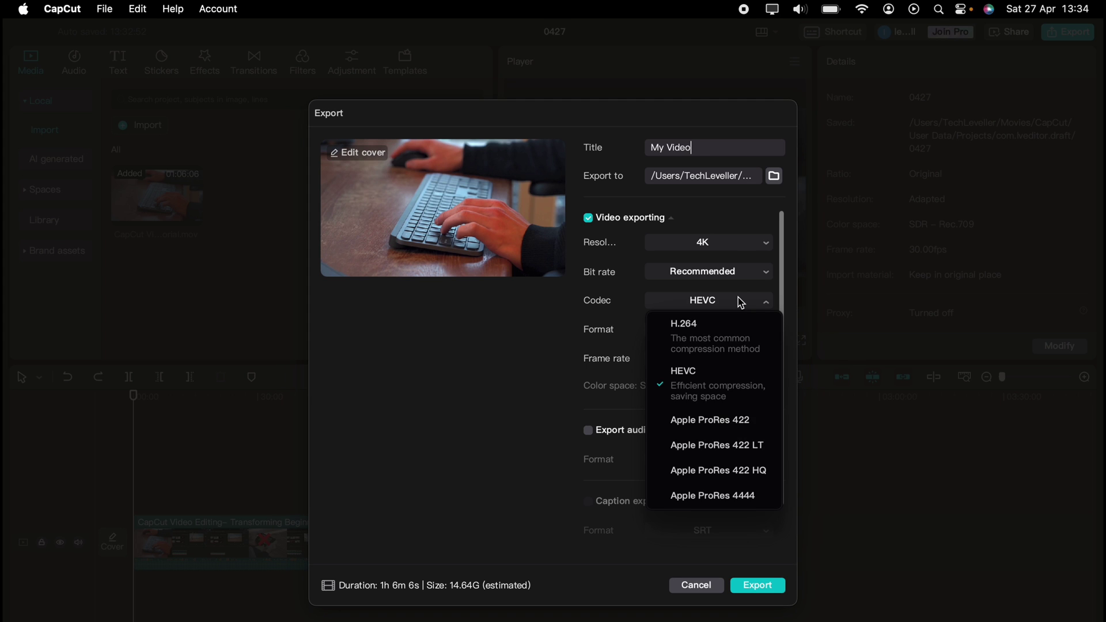
{"action": "left_click", "coordinate": [738, 299]}
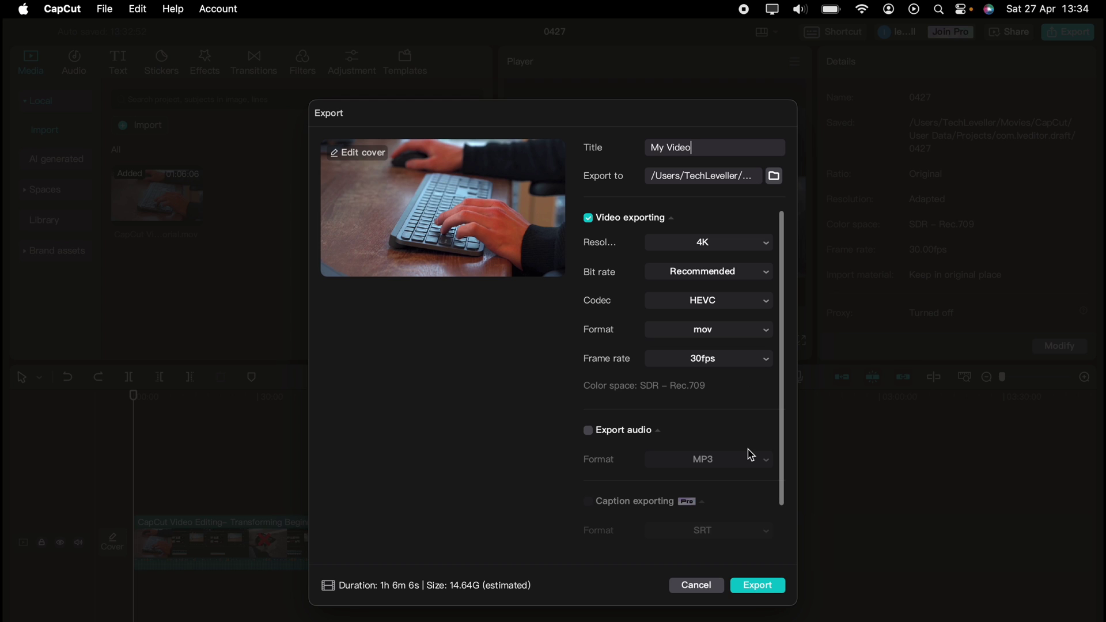
{"action": "left_click", "coordinate": [756, 589]}
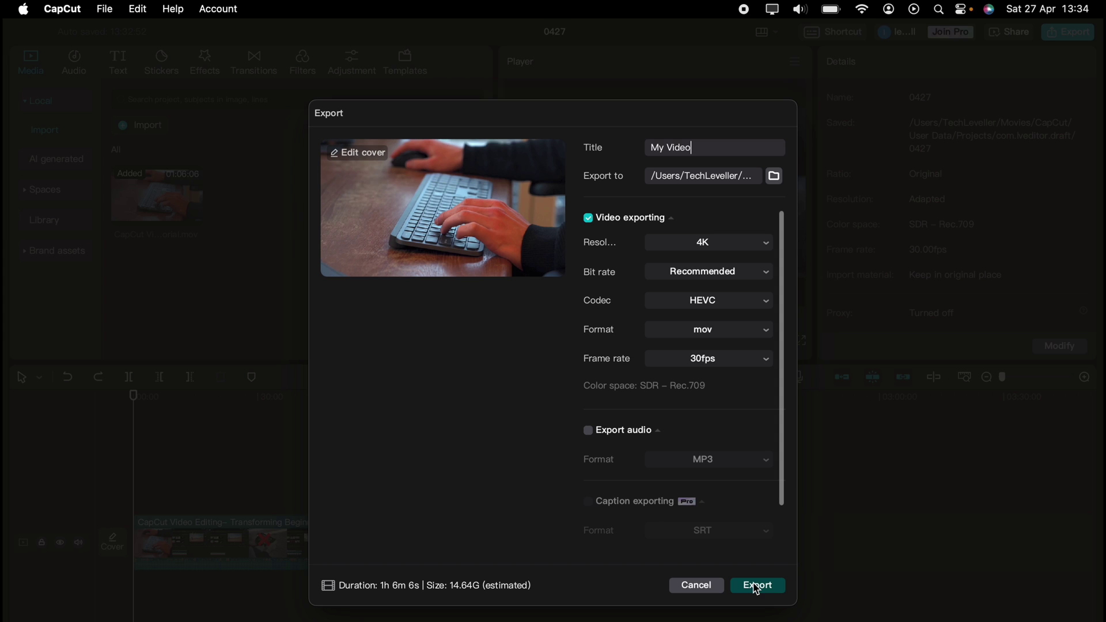
{"action": "left_click", "coordinate": [757, 585]}
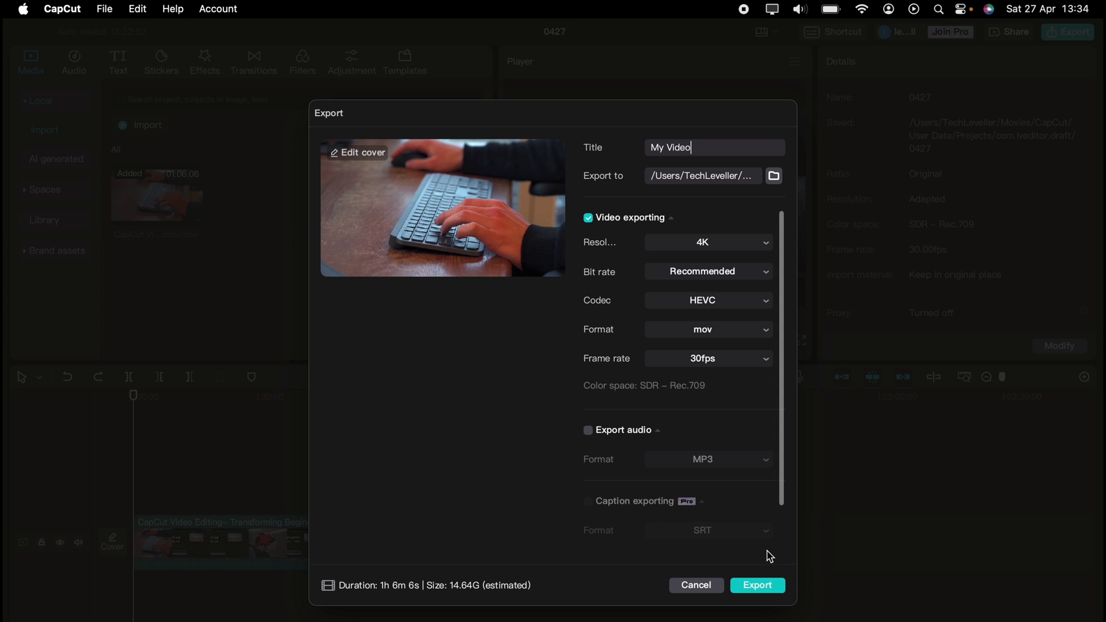